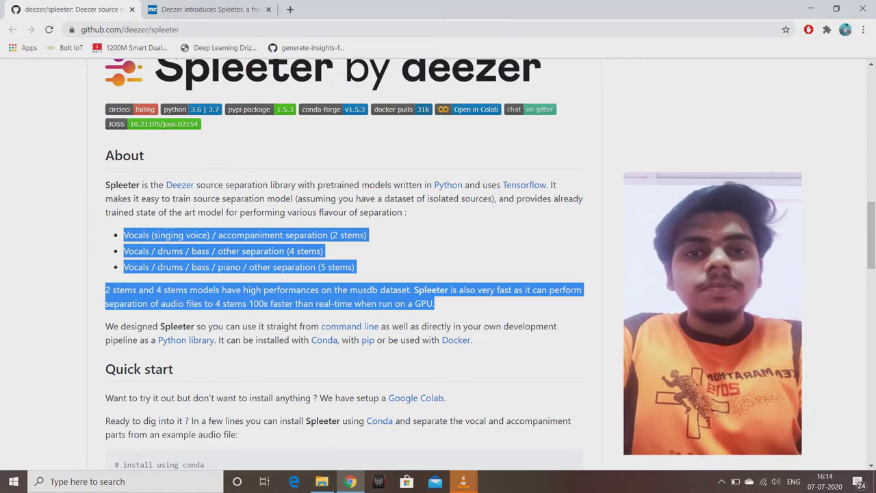
{"action": "left_click", "coordinate": [479, 304]}
{"action": "left_click_drag", "start_coordinate": [124, 235], "coordinate": [436, 304]}
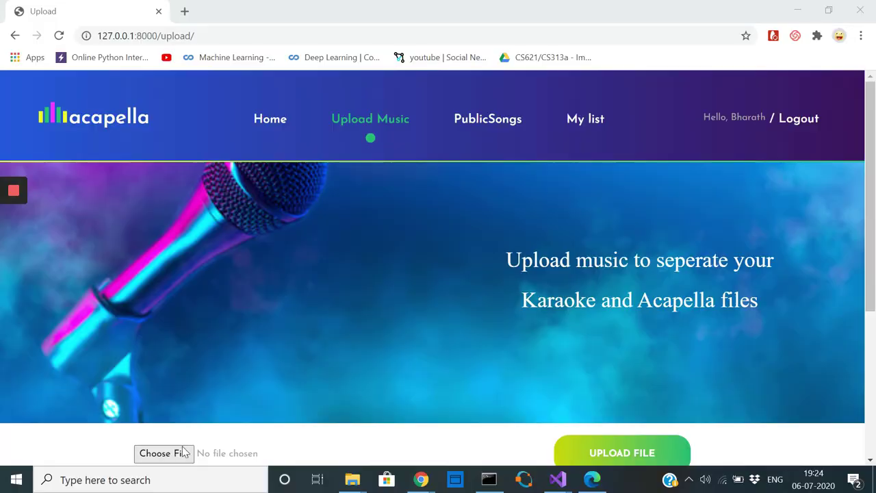
Upload the Justin Bieber – Despacito song from the Downloads folder for karaoke and acapella separation
{"action": "left_click", "coordinate": [180, 453]}
{"action": "scroll", "coordinate": [491, 301], "scroll_direction": "down", "scroll_amount": 5}
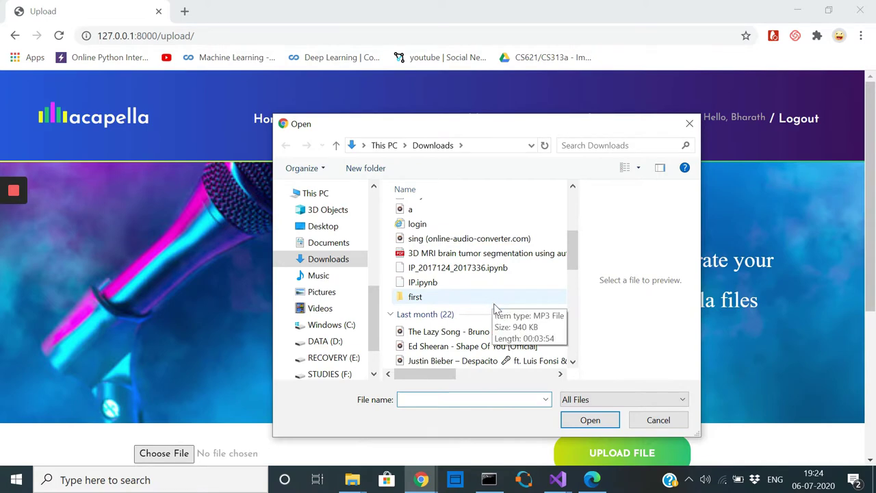
{"action": "double_click", "coordinate": [484, 361]}
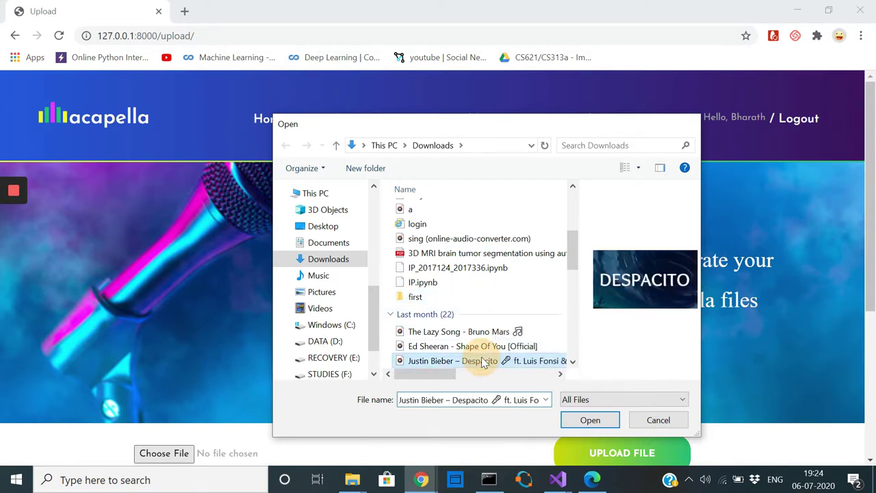
{"action": "left_click", "coordinate": [616, 454]}
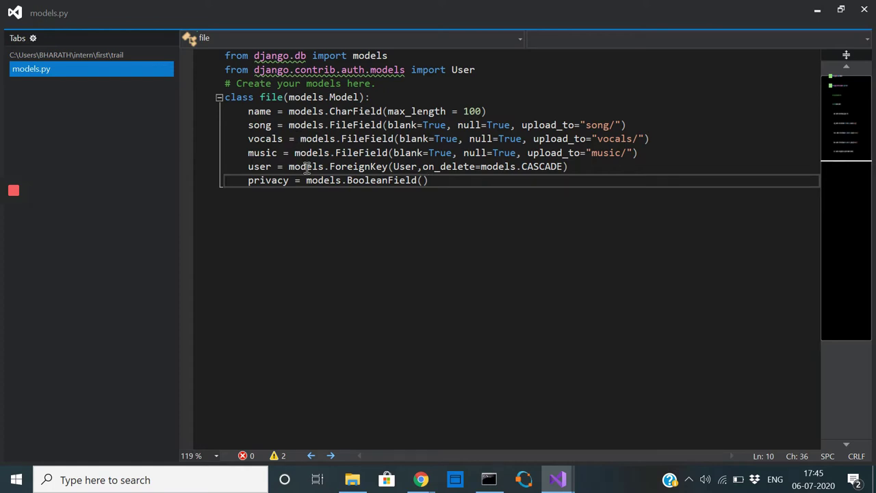
Switch to Chrome and save the current song in the Acapella site under the name lazysong
{"action": "key", "text": "alt+Tab"}
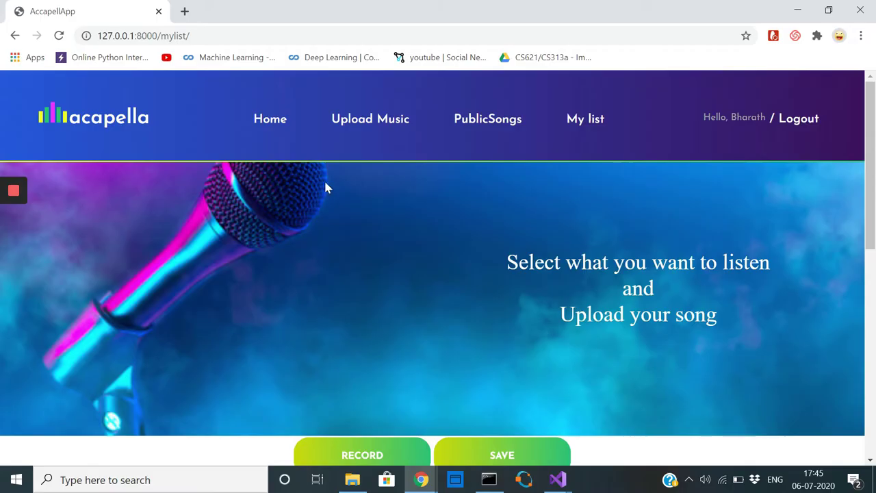
{"action": "left_click", "coordinate": [505, 453]}
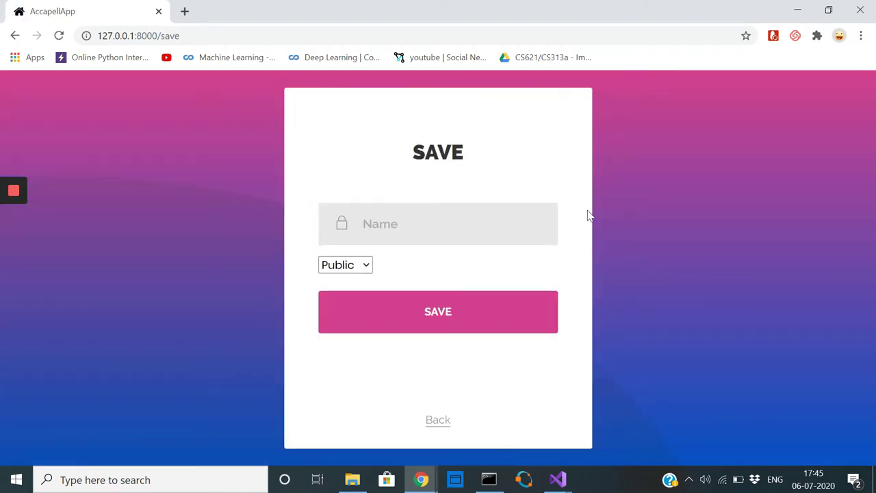
{"action": "left_click", "coordinate": [365, 265]}
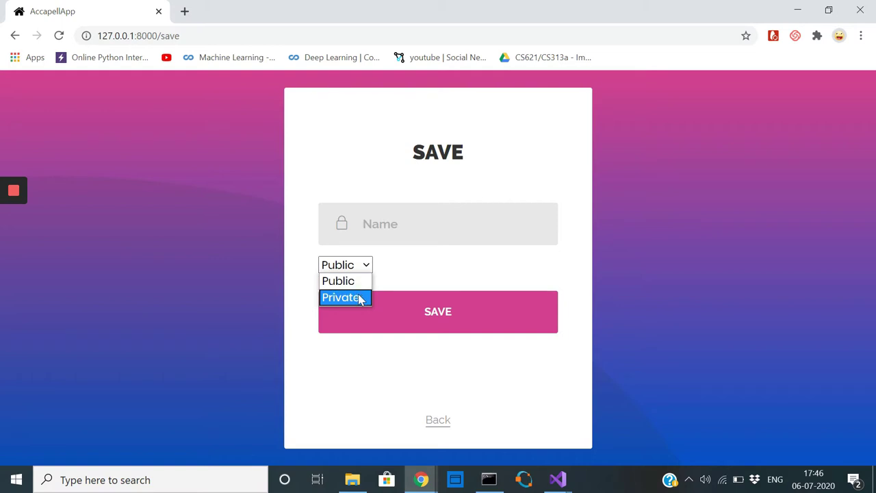
{"action": "left_click", "coordinate": [482, 214]}
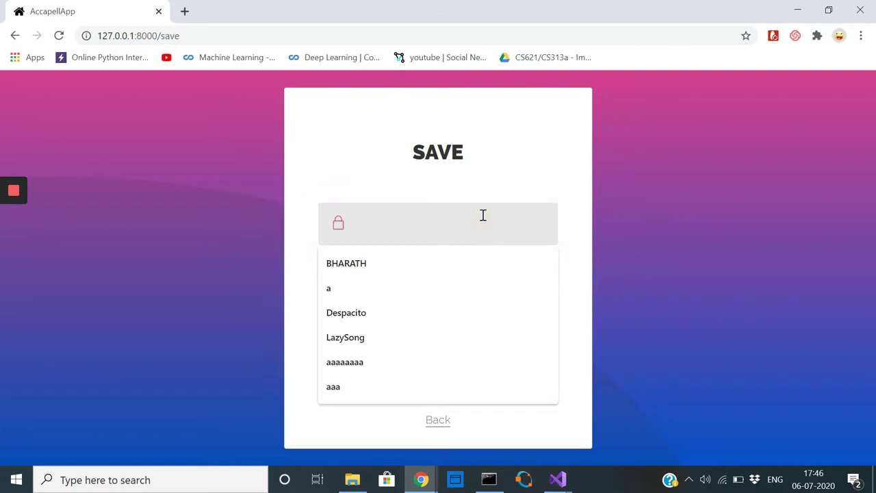
{"action": "type", "text": "lazysong"}
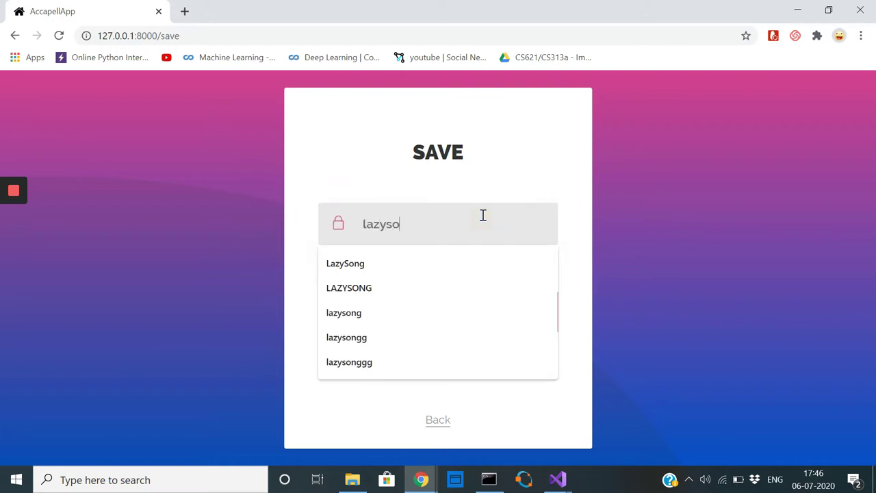
{"action": "left_click_drag", "start_coordinate": [527, 412], "coordinate": [481, 315]}
{"action": "left_click", "coordinate": [481, 316]}
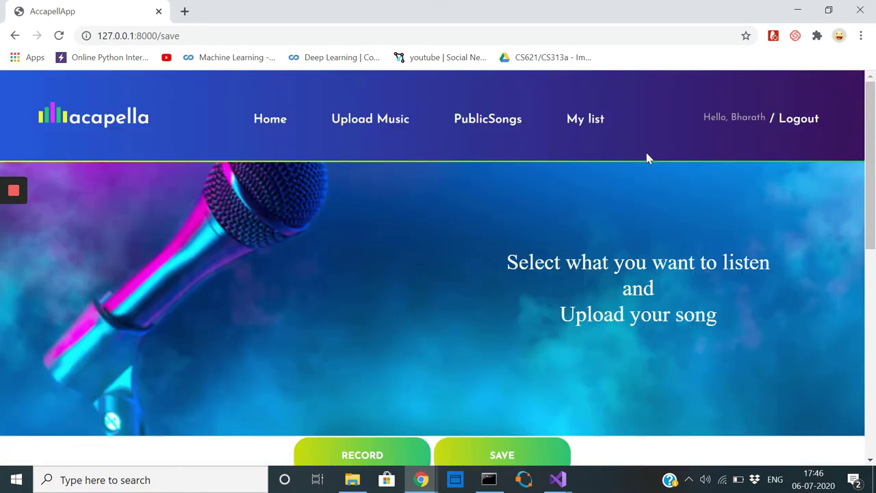
Search the public songs for "des"
{"action": "mouse_move", "coordinate": [7, 191]}
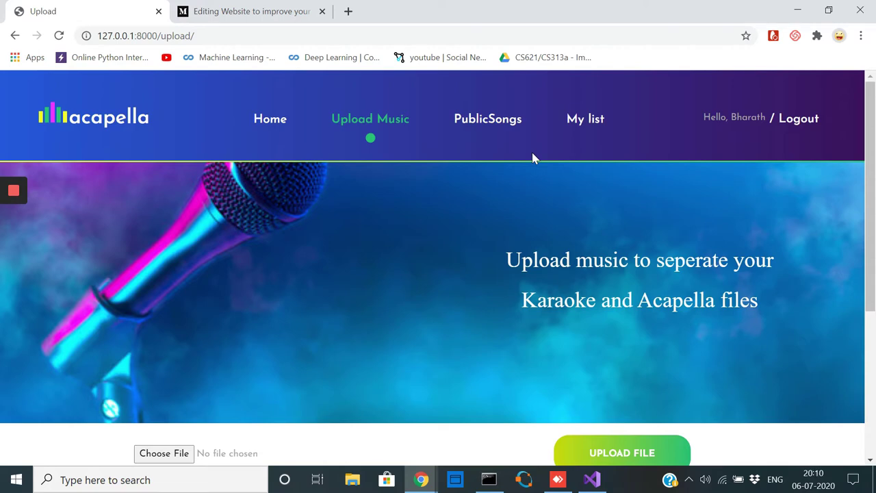
{"action": "left_click", "coordinate": [502, 126]}
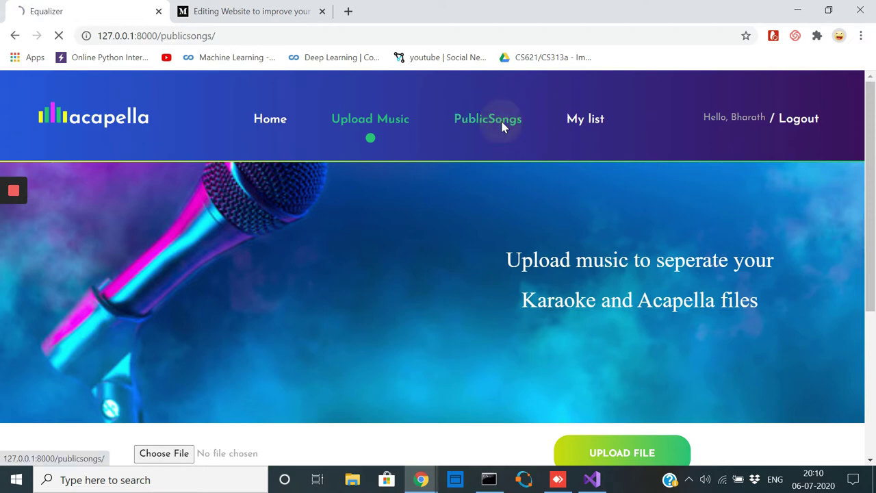
{"action": "left_click", "coordinate": [432, 215]}
{"action": "type", "text": "des"}
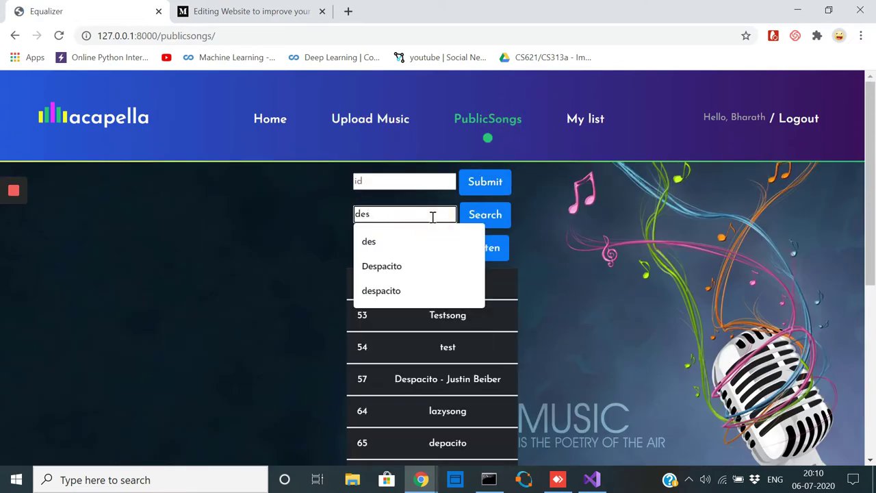
{"action": "left_click", "coordinate": [497, 215]}
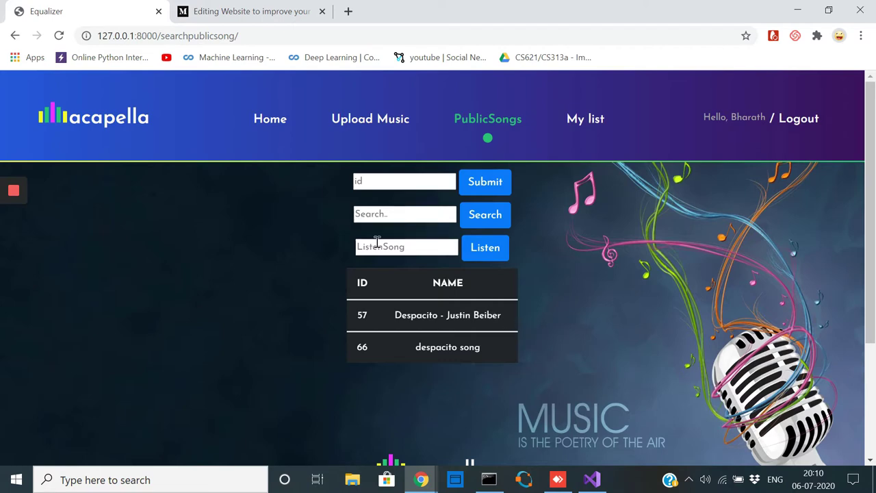
Listen to the public song with ID 57
{"action": "left_click", "coordinate": [415, 247]}
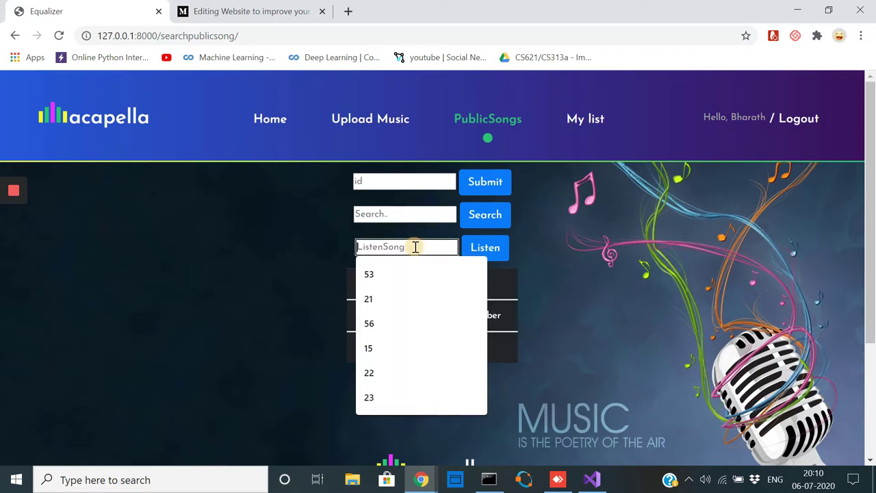
{"action": "type", "text": "57"}
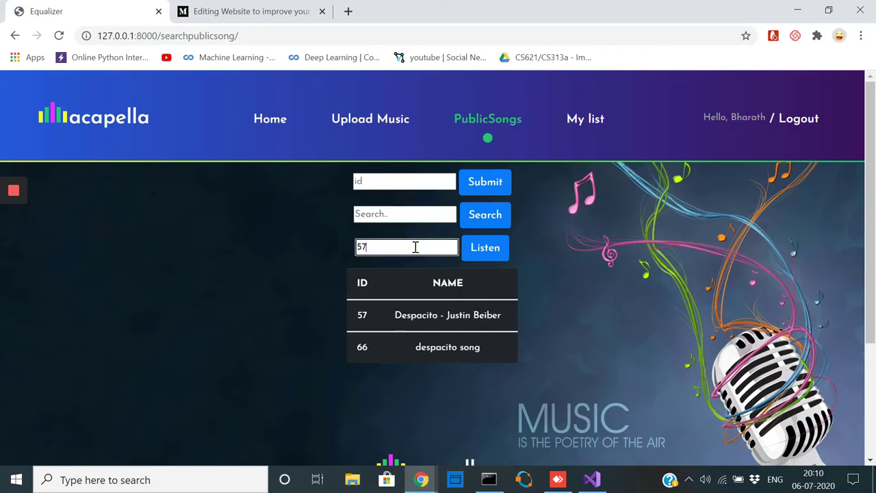
{"action": "left_click", "coordinate": [496, 255]}
Submit song ID 57 from the public songs and show the choices of what to listen to
{"action": "left_click", "coordinate": [363, 181]}
{"action": "type", "text": "57"}
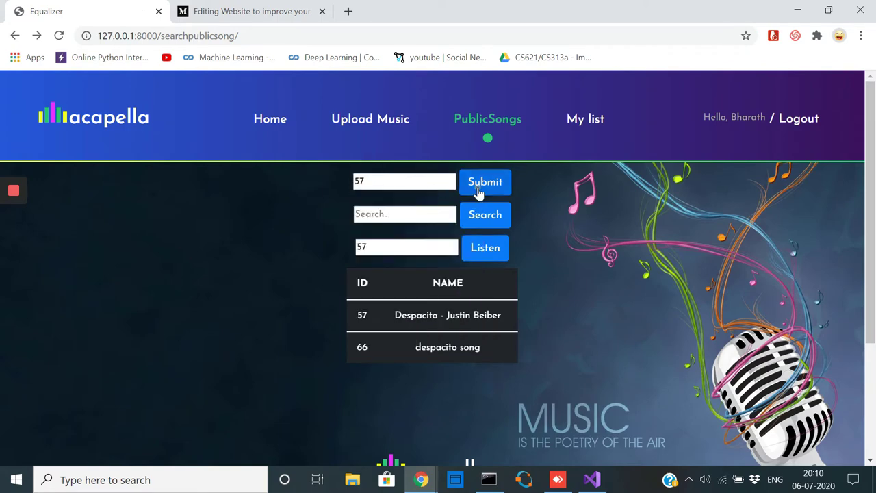
{"action": "left_click", "coordinate": [478, 192]}
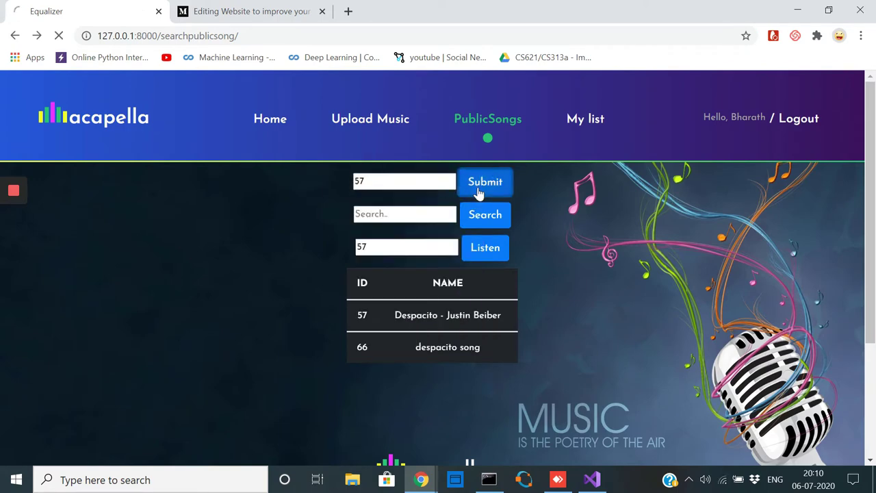
{"action": "scroll", "coordinate": [518, 241], "scroll_direction": "down", "scroll_amount": 3}
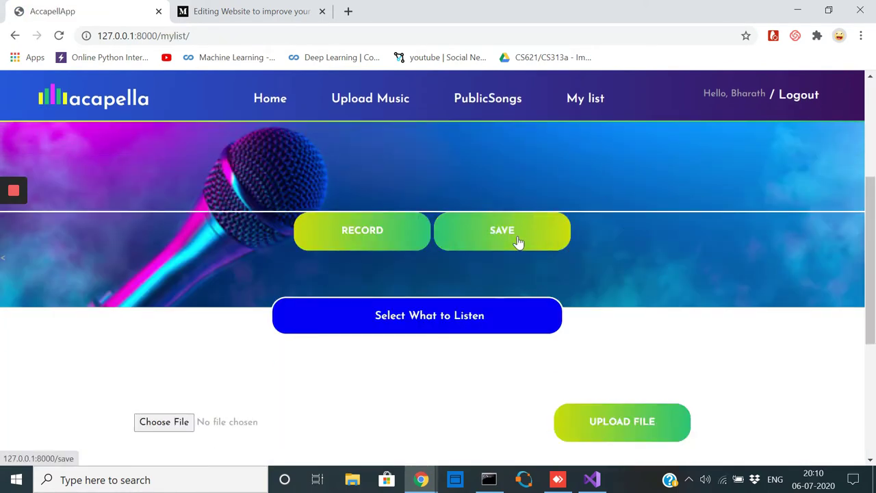
{"action": "left_click", "coordinate": [461, 313]}
{"action": "scroll", "coordinate": [461, 314], "scroll_direction": "down", "scroll_amount": 4}
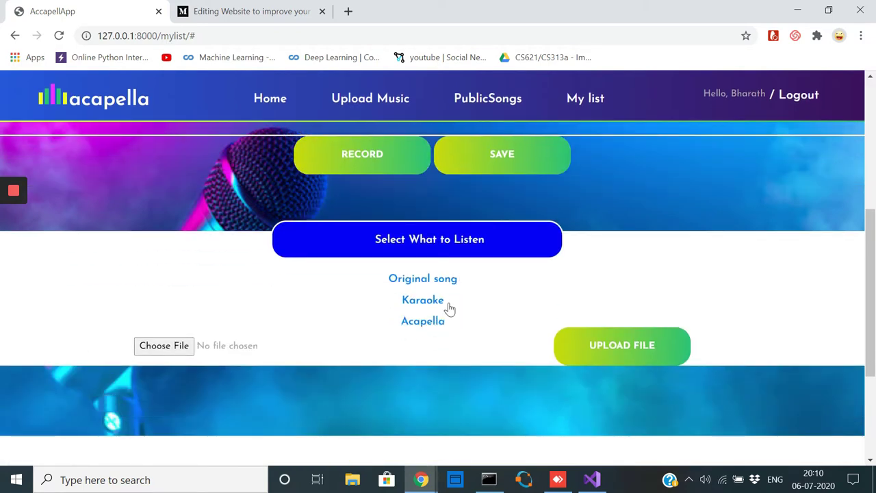
{"action": "left_click", "coordinate": [529, 342]}
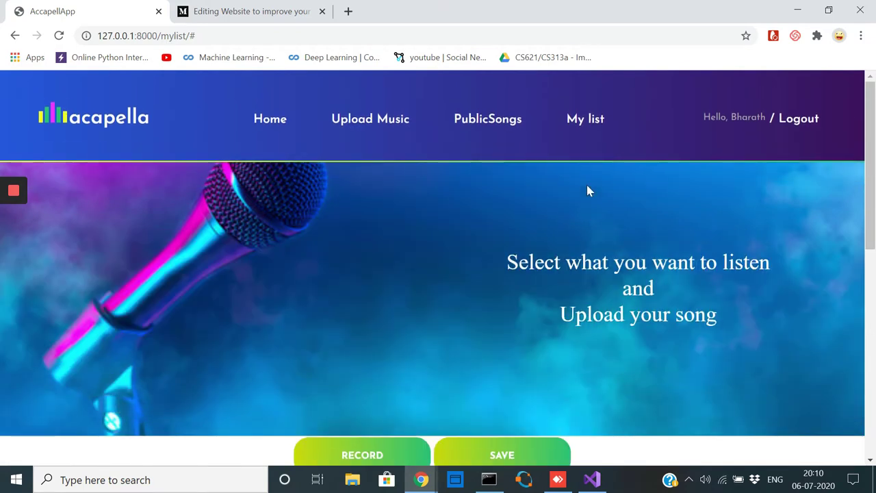
Delete the song Shape of You, ID 67, from My list and check the remaining entries
{"action": "left_click", "coordinate": [583, 119]}
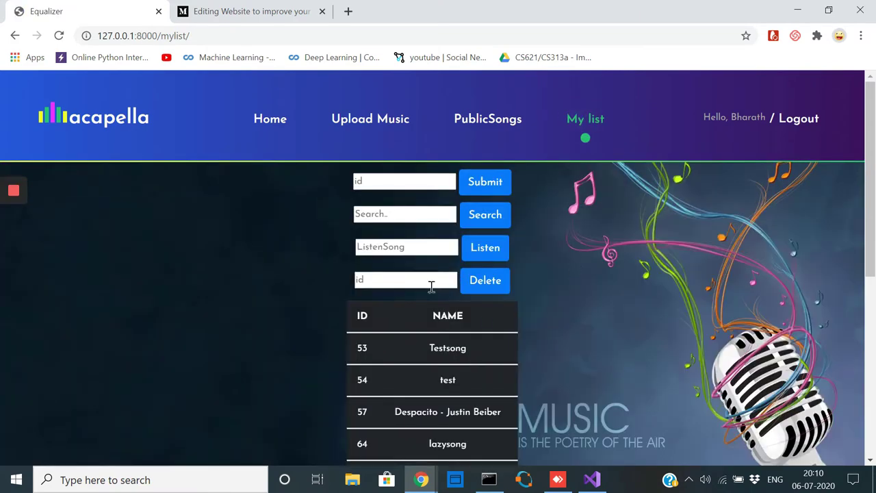
{"action": "left_click", "coordinate": [429, 284]}
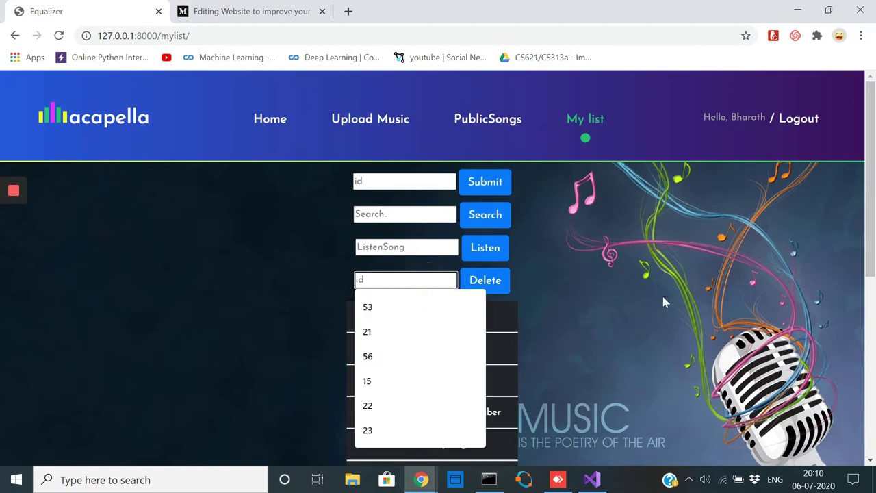
{"action": "scroll", "coordinate": [663, 301], "scroll_direction": "down", "scroll_amount": 2}
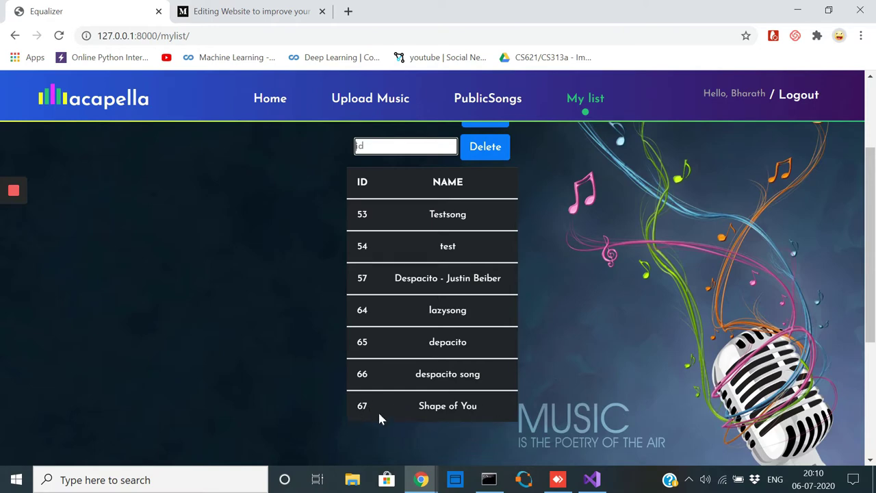
{"action": "scroll", "coordinate": [421, 408], "scroll_direction": "up", "scroll_amount": 2}
{"action": "left_click", "coordinate": [425, 285]}
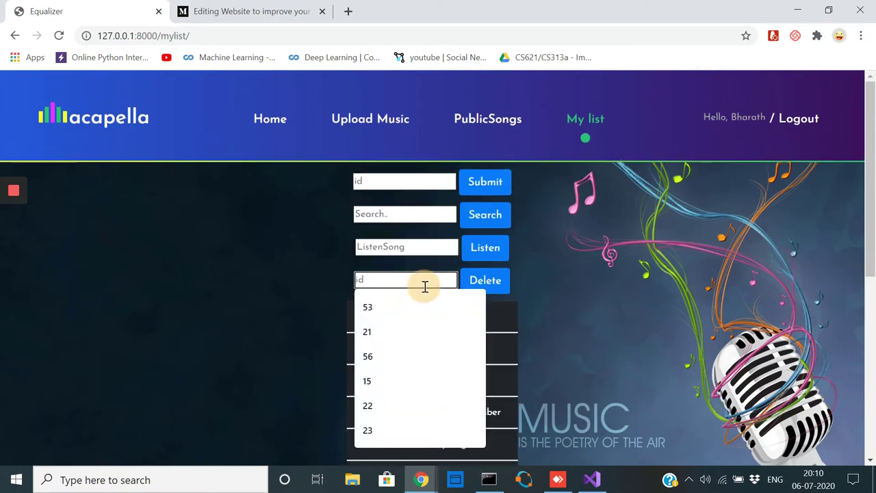
{"action": "type", "text": "67"}
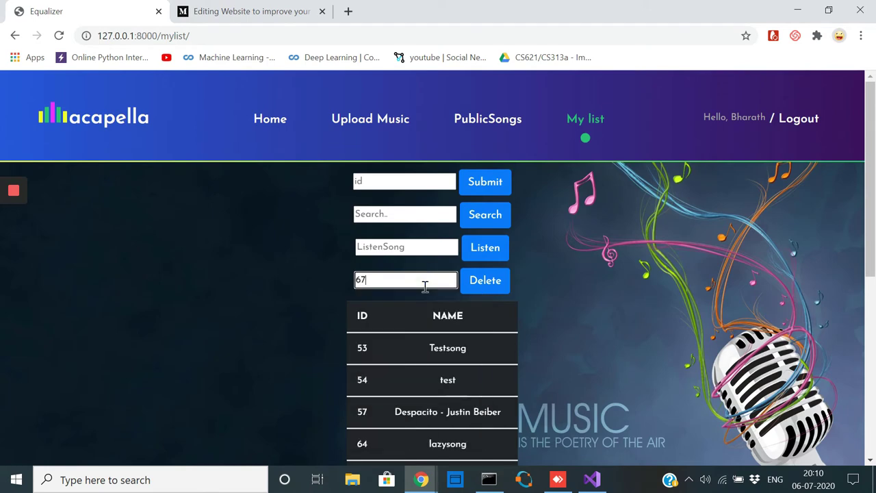
{"action": "left_click", "coordinate": [477, 284]}
{"action": "scroll", "coordinate": [563, 319], "scroll_direction": "down", "scroll_amount": 3}
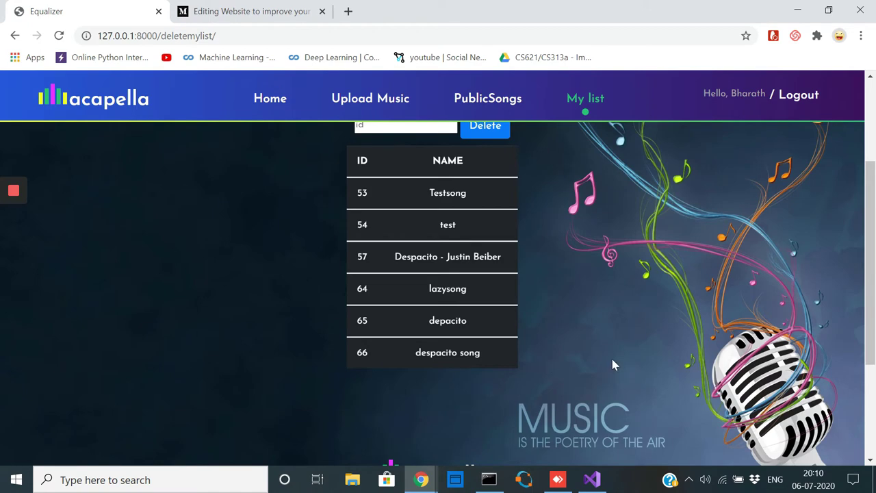
{"action": "scroll", "coordinate": [611, 359], "scroll_direction": "up", "scroll_amount": 3}
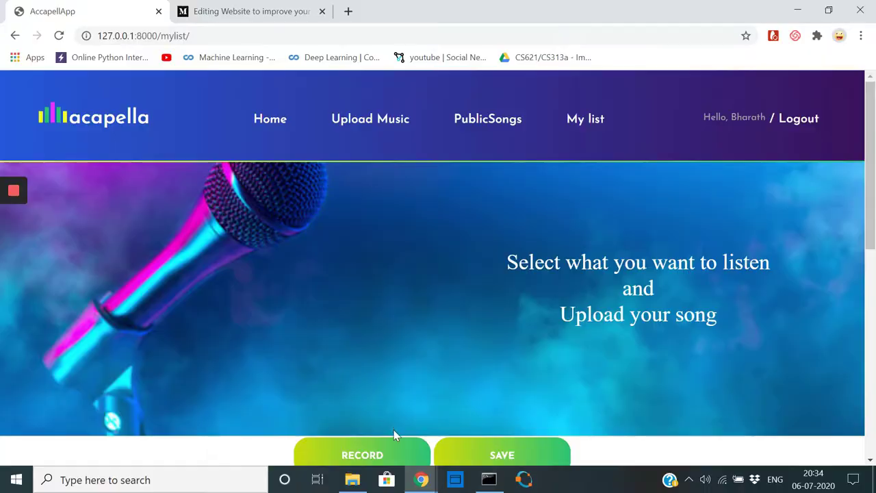
Open the recorder and record a voice take, pausing it before stopping
{"action": "left_click", "coordinate": [384, 453]}
{"action": "left_click", "coordinate": [235, 449]}
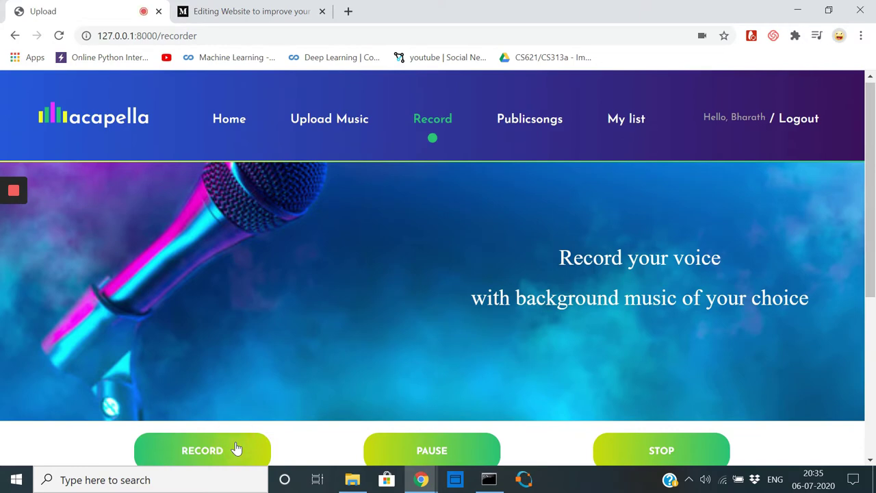
{"action": "left_click", "coordinate": [424, 455]}
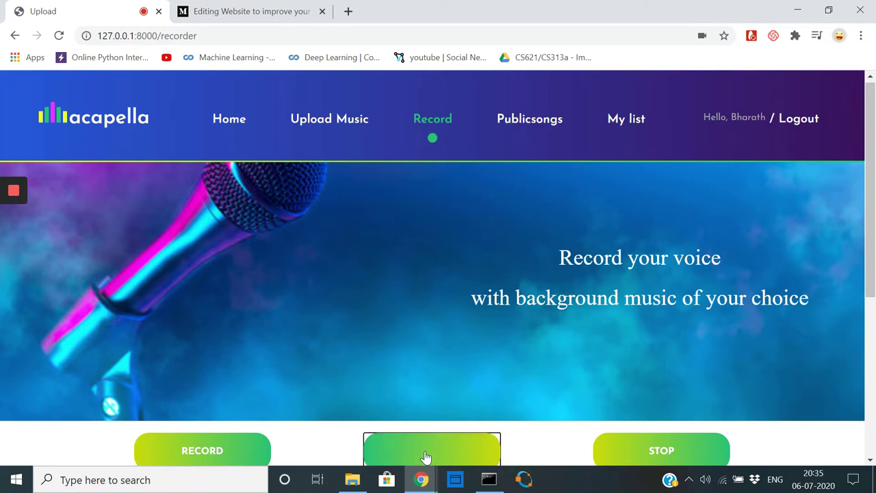
{"action": "left_click", "coordinate": [661, 450]}
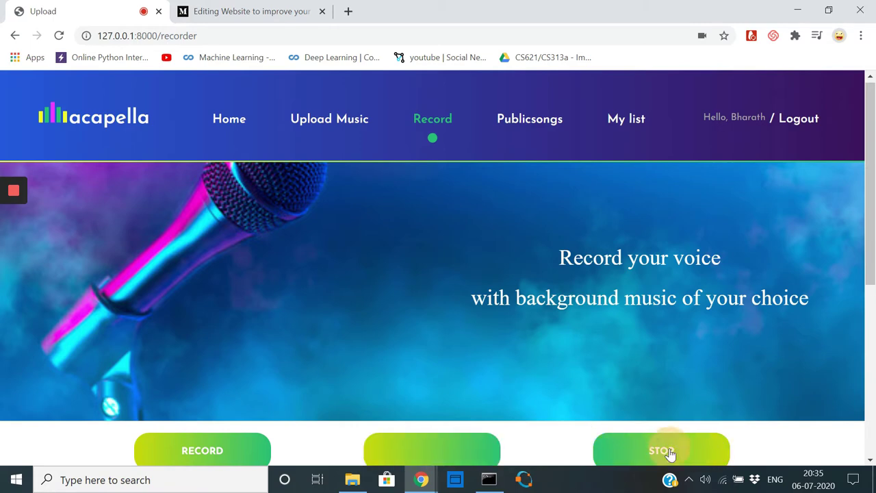
{"action": "scroll", "coordinate": [670, 454], "scroll_direction": "down", "scroll_amount": 2}
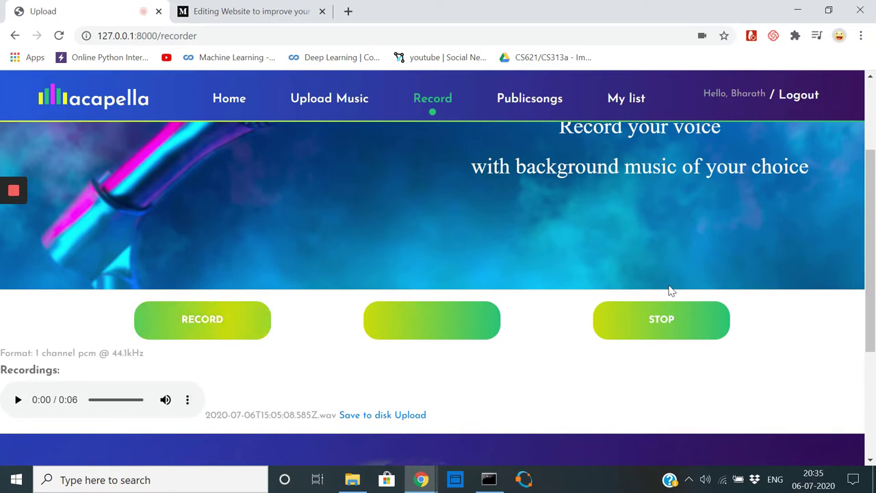
Make two more short voice recordings in the recorder
{"action": "left_click", "coordinate": [674, 319]}
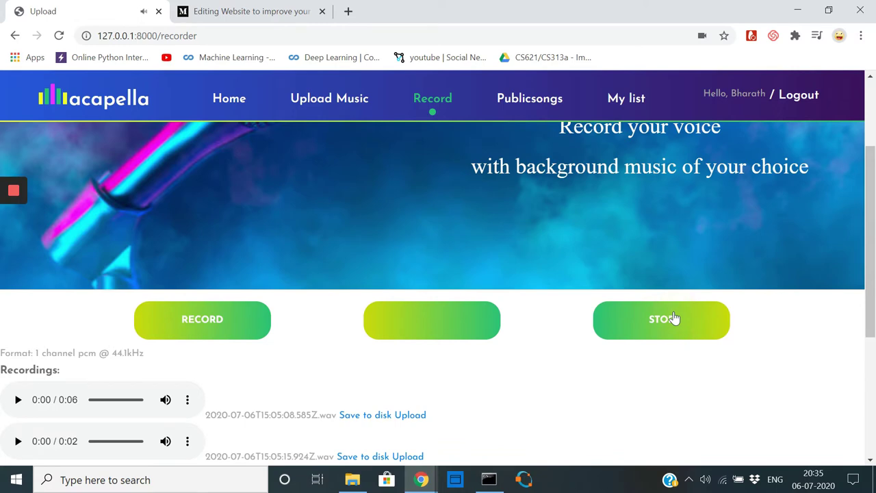
{"action": "left_click", "coordinate": [243, 319]}
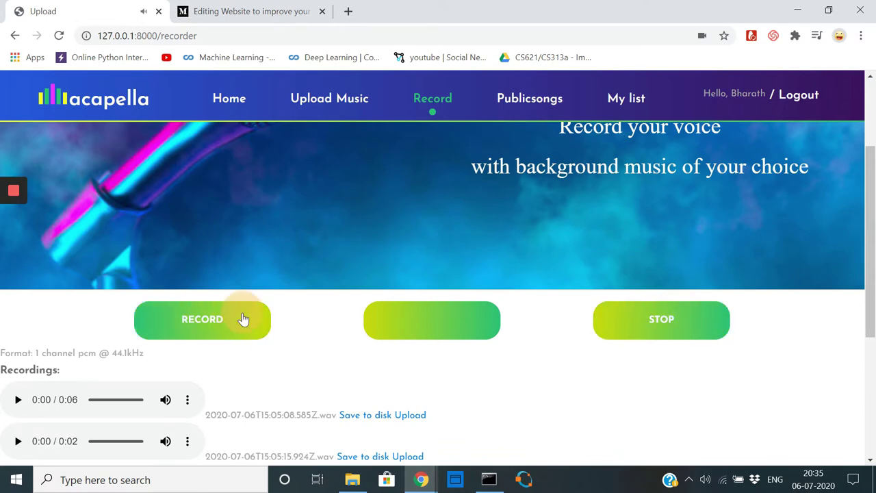
{"action": "left_click", "coordinate": [644, 336]}
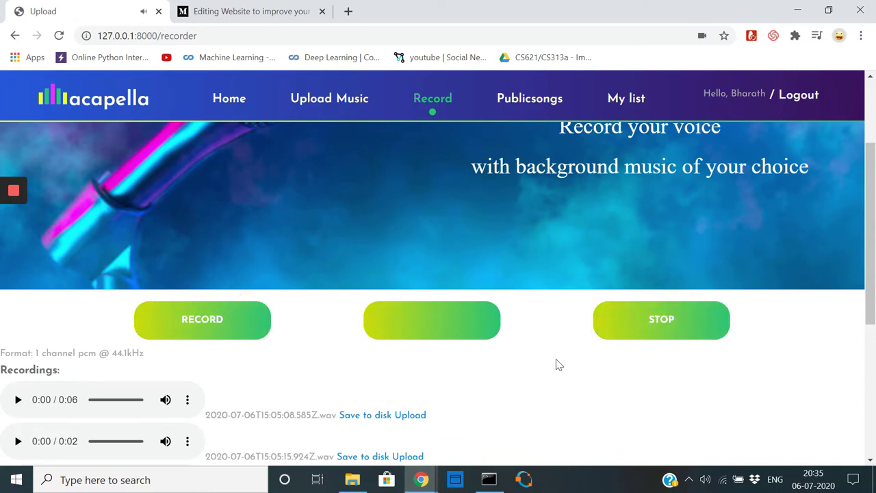
Save one of the voice recordings from the recorder page to disk
{"action": "scroll", "coordinate": [556, 364], "scroll_direction": "down", "scroll_amount": 1}
{"action": "left_click", "coordinate": [351, 408]}
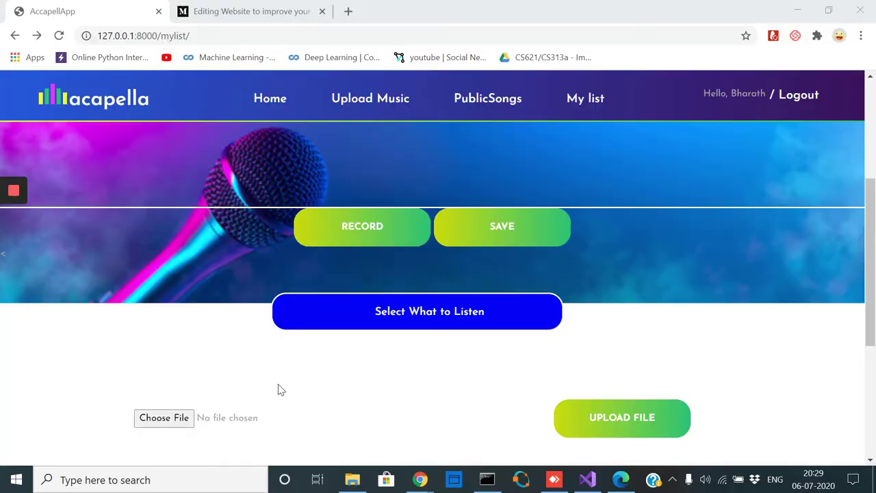
Choose the recorded file 2020-06-18T07_32_00.932Z from the Recorded folder on the Desktop and upload it for combining with the song
{"action": "left_click", "coordinate": [169, 421]}
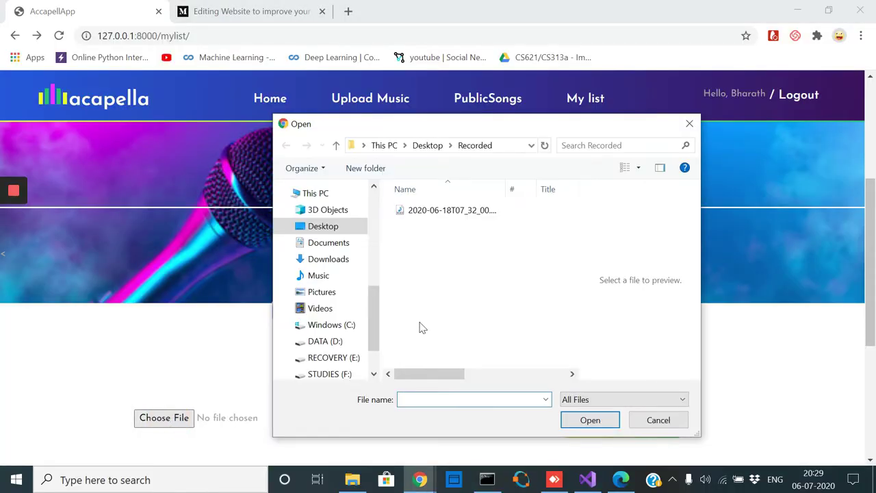
{"action": "left_click", "coordinate": [448, 213]}
{"action": "double_click", "coordinate": [449, 213]}
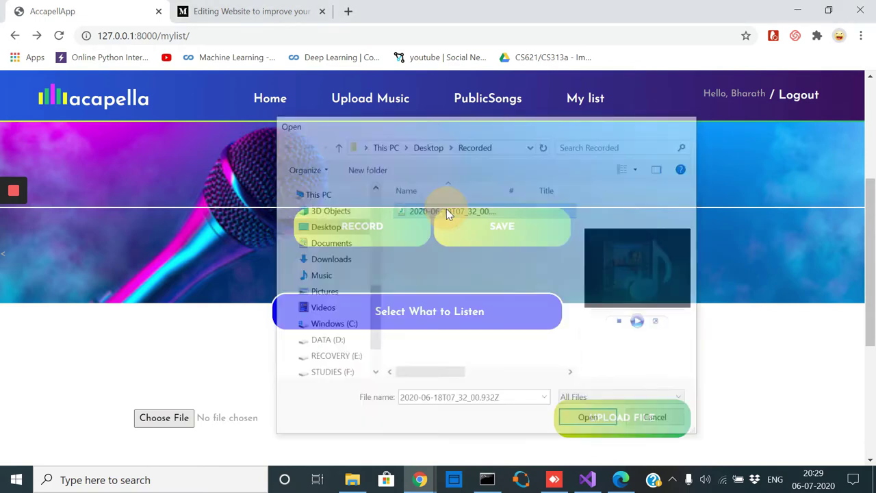
{"action": "left_click", "coordinate": [621, 425]}
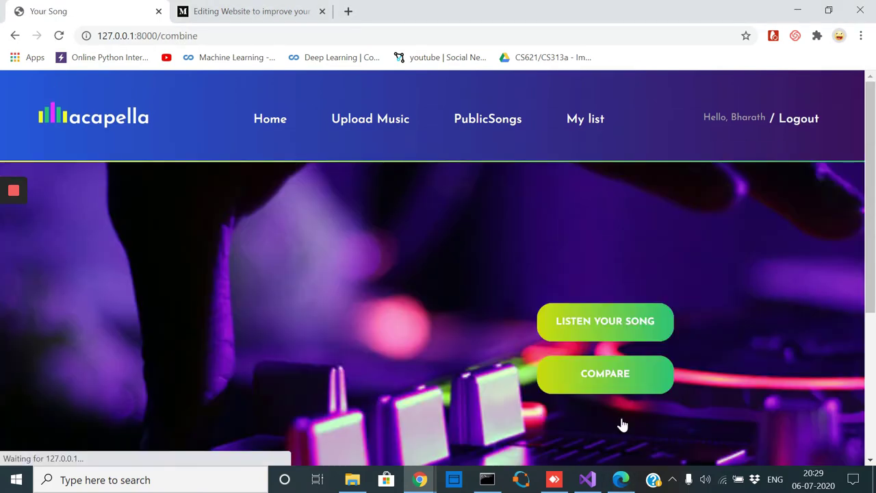
Listen to the combined song in the visualizer, and examine the waveform plots comparing the original song with the recording
{"action": "left_click", "coordinate": [585, 325]}
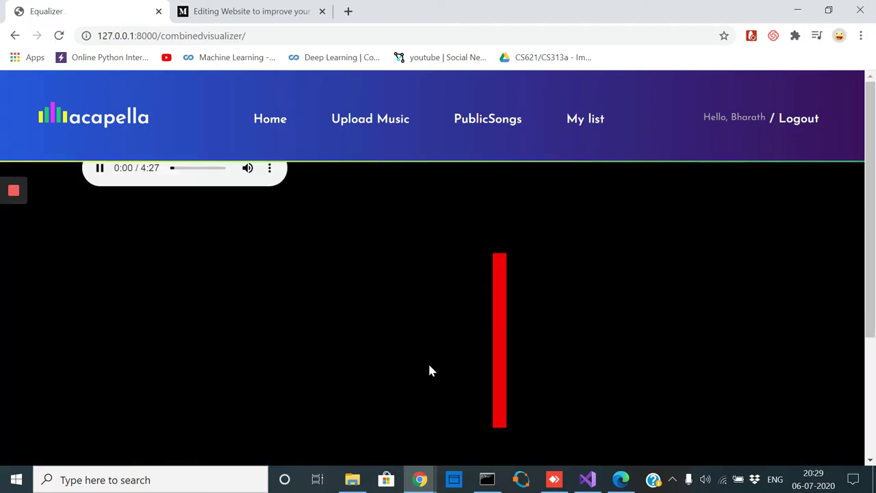
{"action": "left_click", "coordinate": [11, 39]}
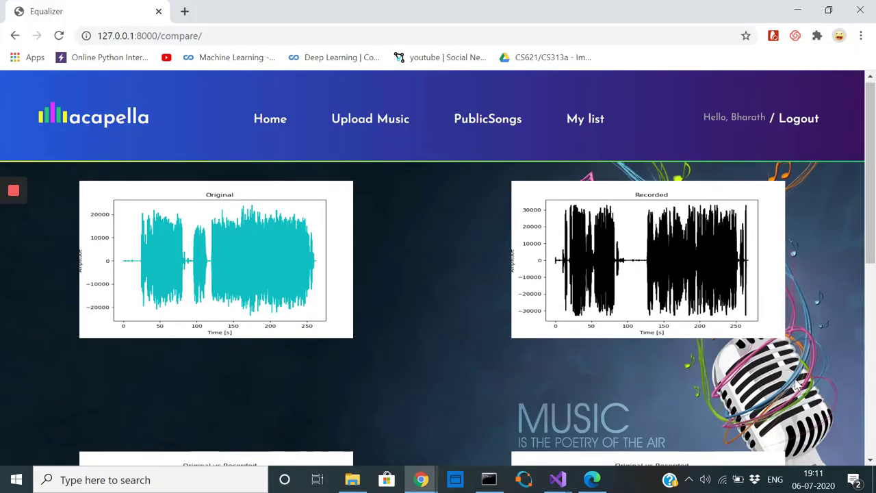
{"action": "scroll", "coordinate": [796, 387], "scroll_direction": "down", "scroll_amount": 4}
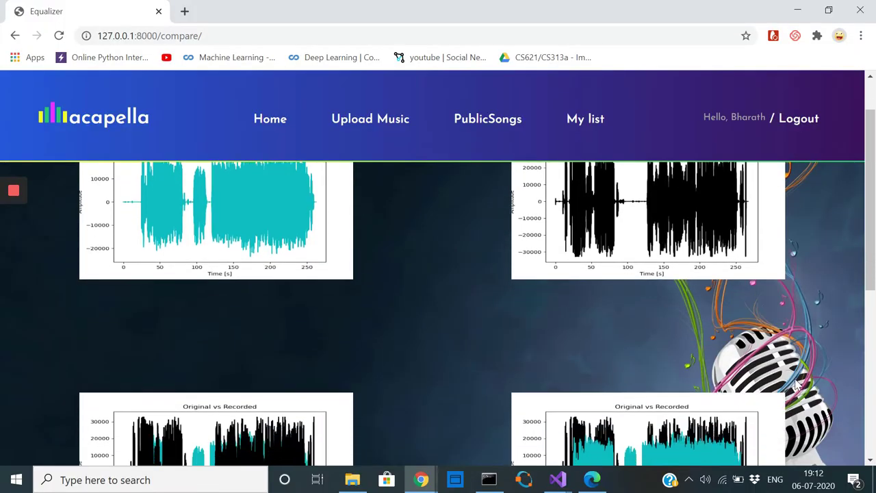
{"action": "scroll", "coordinate": [796, 387], "scroll_direction": "up", "scroll_amount": 8}
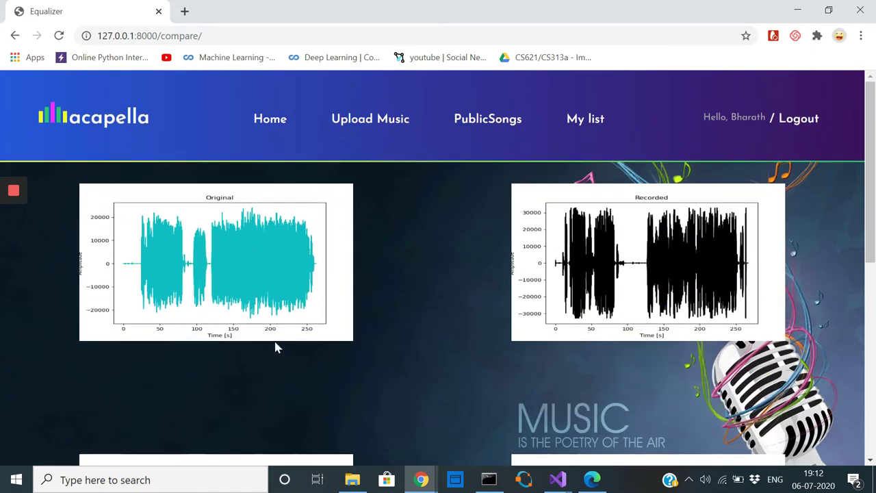
{"action": "scroll", "coordinate": [474, 296], "scroll_direction": "down", "scroll_amount": 3}
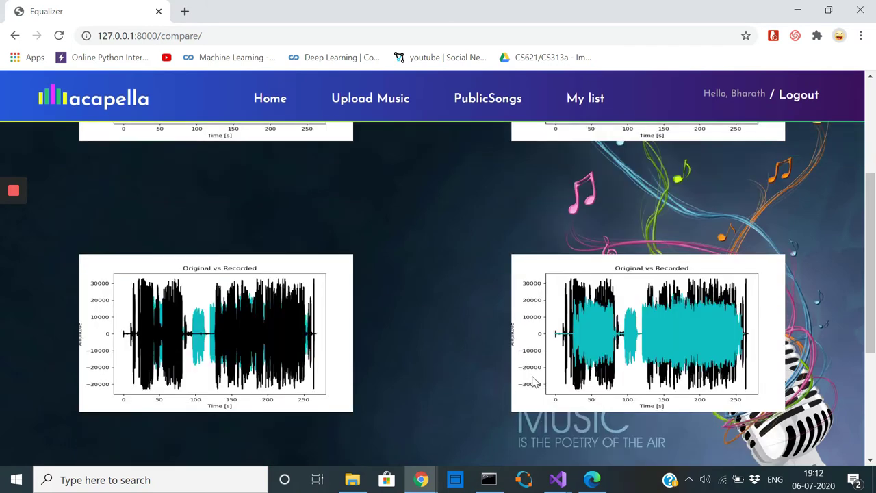